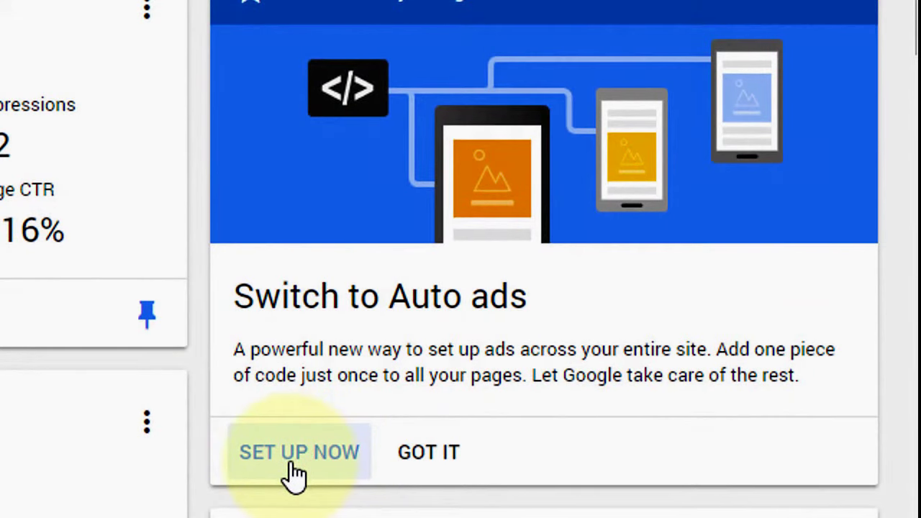
Open the Auto ads page in the AdSense content ads section
click(297, 452)
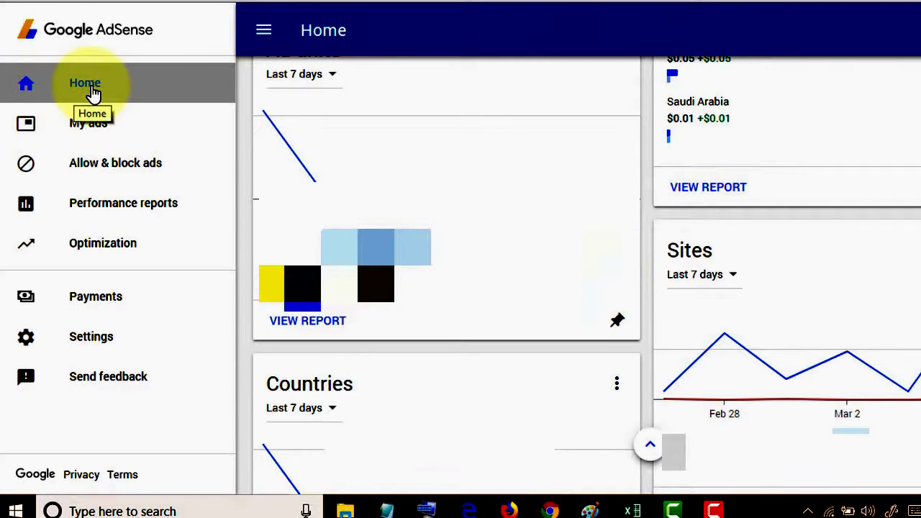
click(87, 131)
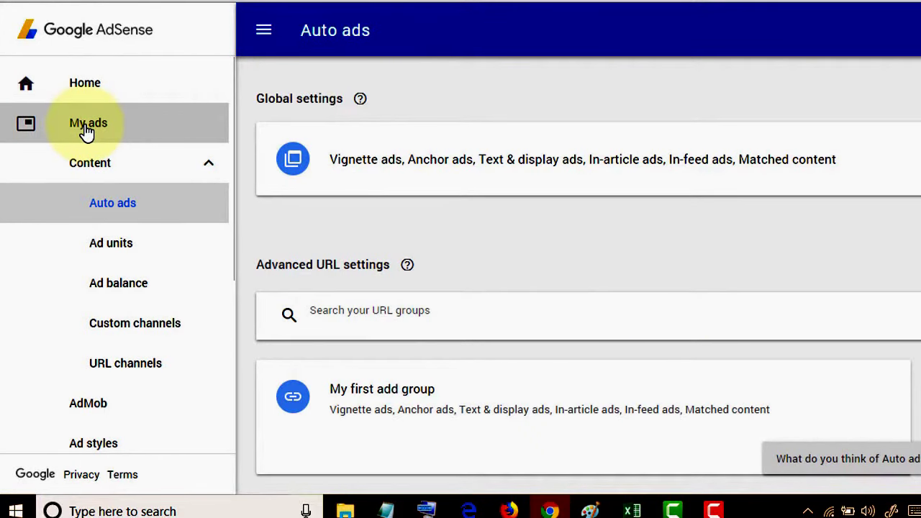
click(101, 211)
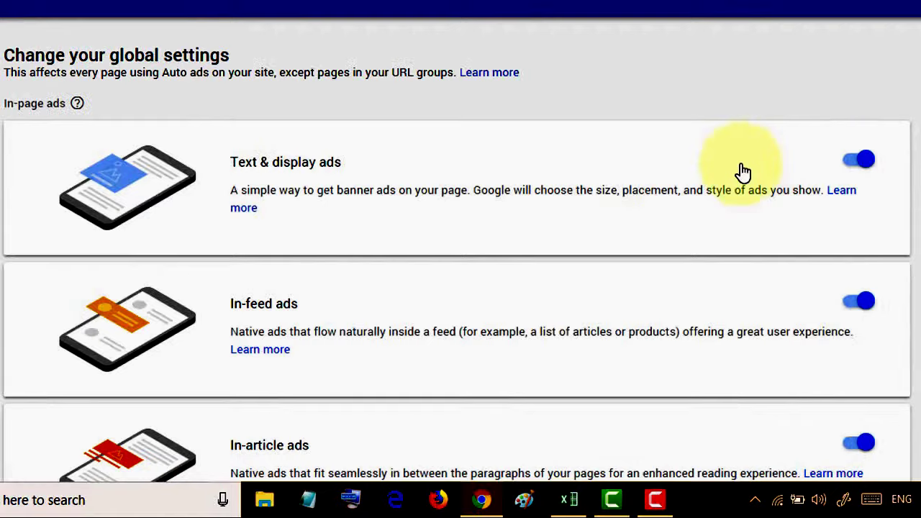
Review the global Auto ads settings and save them with all ad formats and automatic new formats enabled
scroll(629, 200, down, 3)
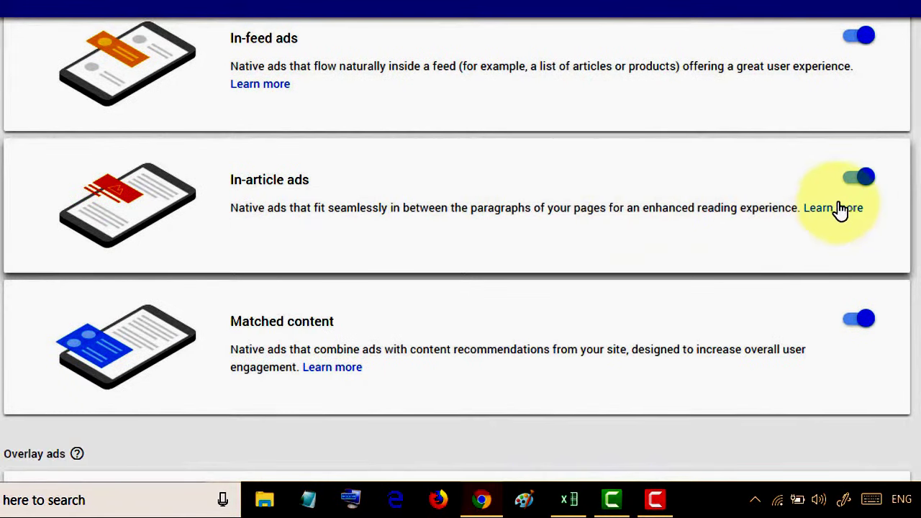
scroll(855, 188, up, 4)
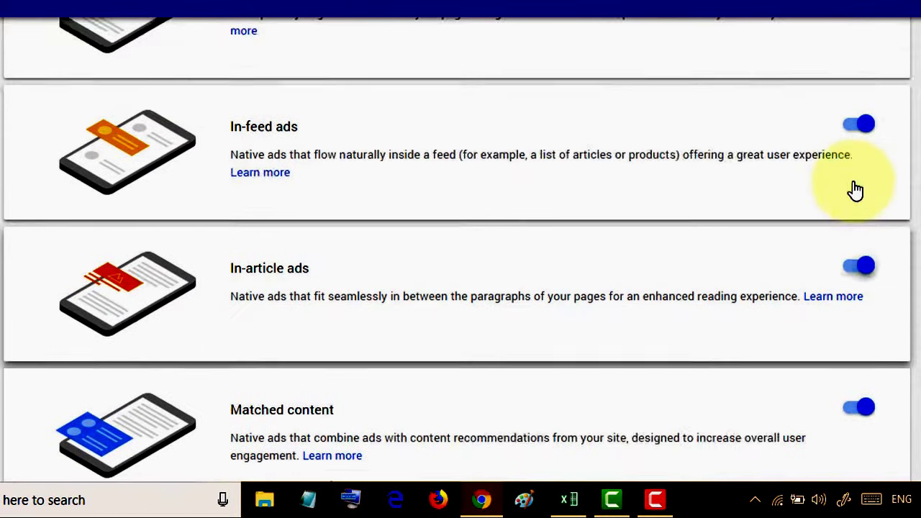
click(864, 166)
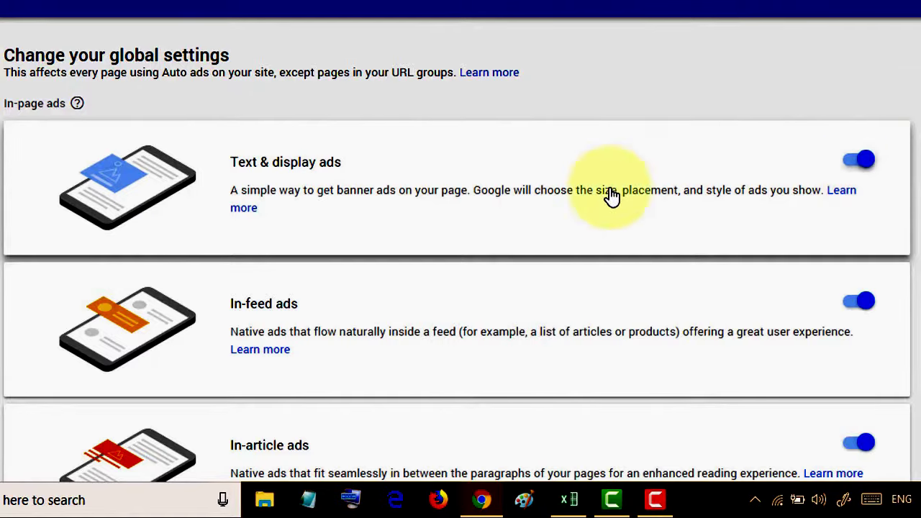
scroll(613, 201, down, 8)
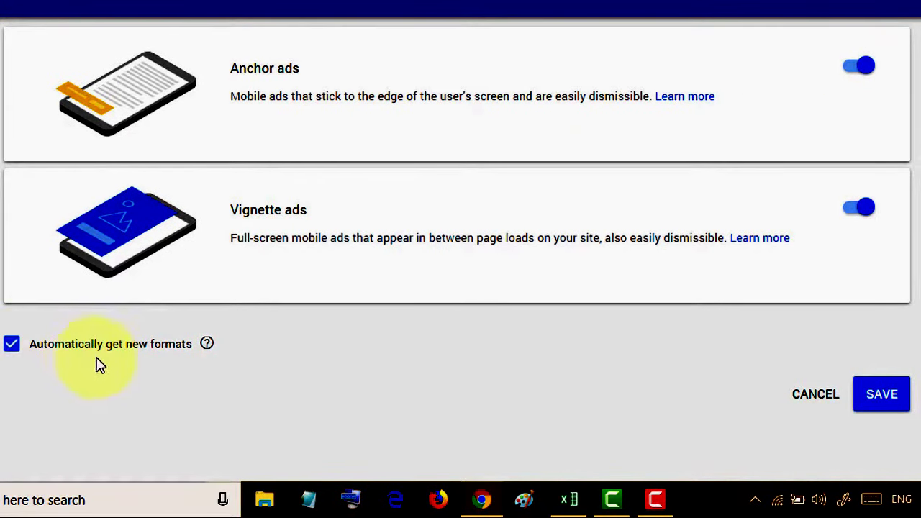
click(884, 405)
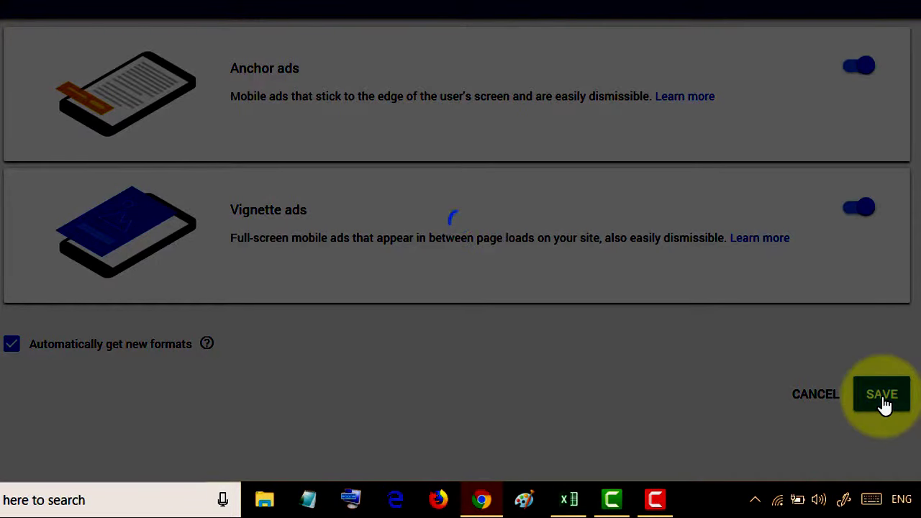
Open the Auto ads code setup from the global settings
scroll(689, 226, down, 1)
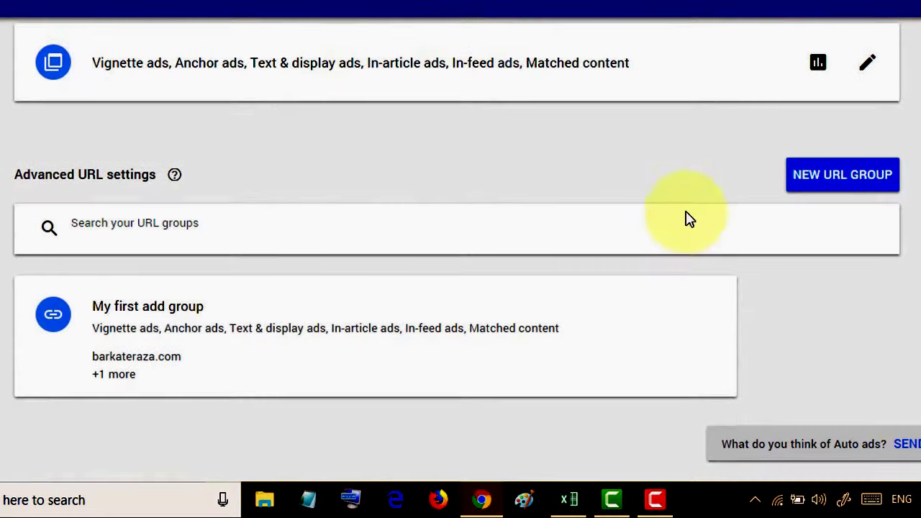
scroll(689, 218, up, 1)
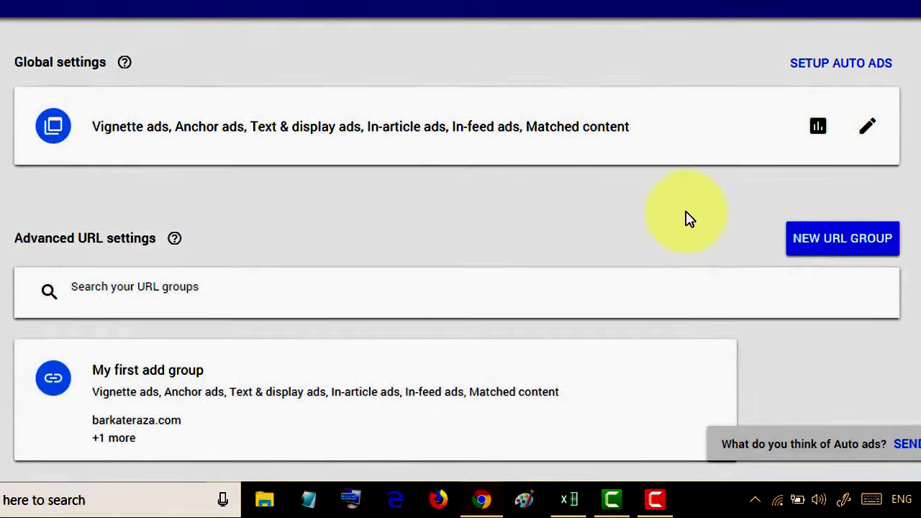
click(821, 80)
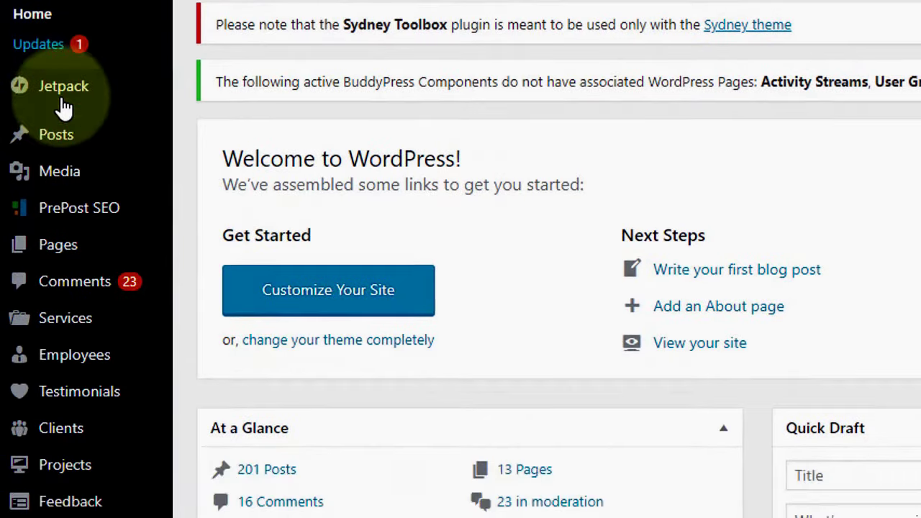
Open the NewsAnchor theme's Theme Header file (header.php) in the WordPress theme editor
scroll(61, 216, down, 5)
mouse_move(83, 284)
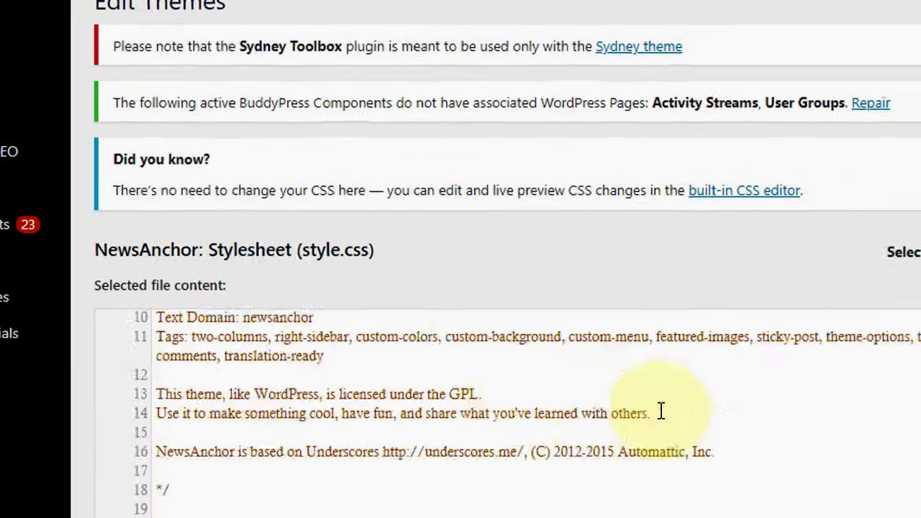
scroll(863, 314, down, 6)
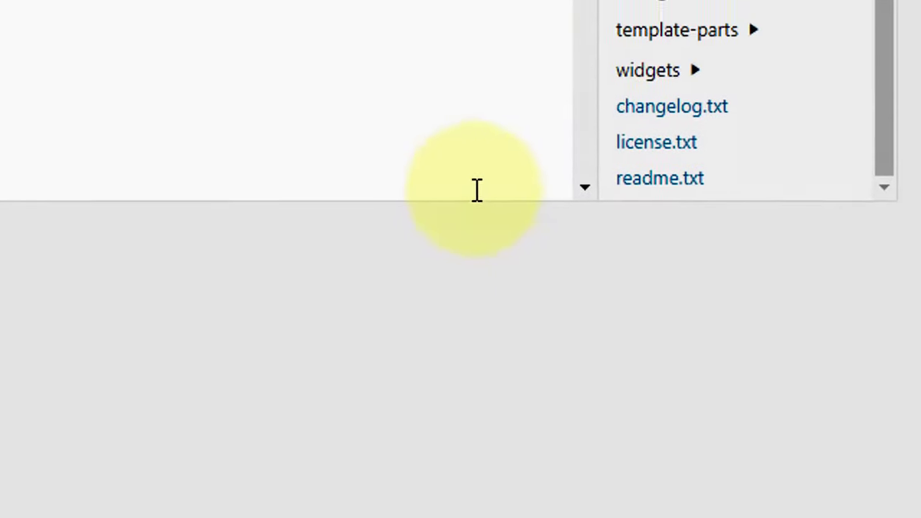
scroll(784, 153, up, 3)
scroll(830, 328, up, 10)
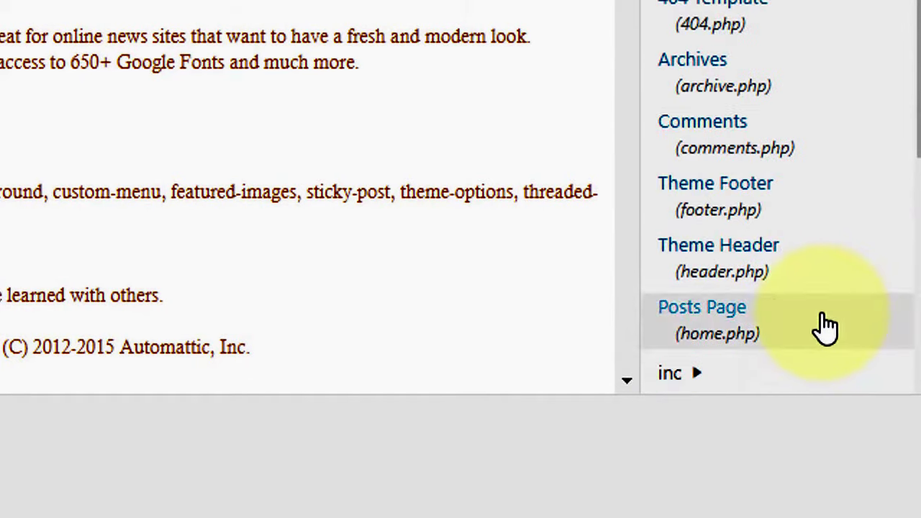
scroll(826, 338, down, 3)
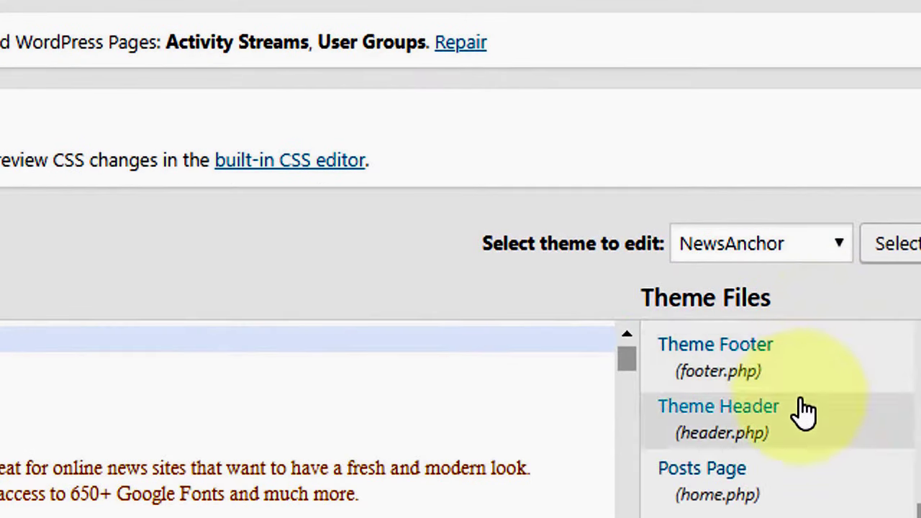
scroll(801, 411, up, 3)
scroll(904, 230, down, 2)
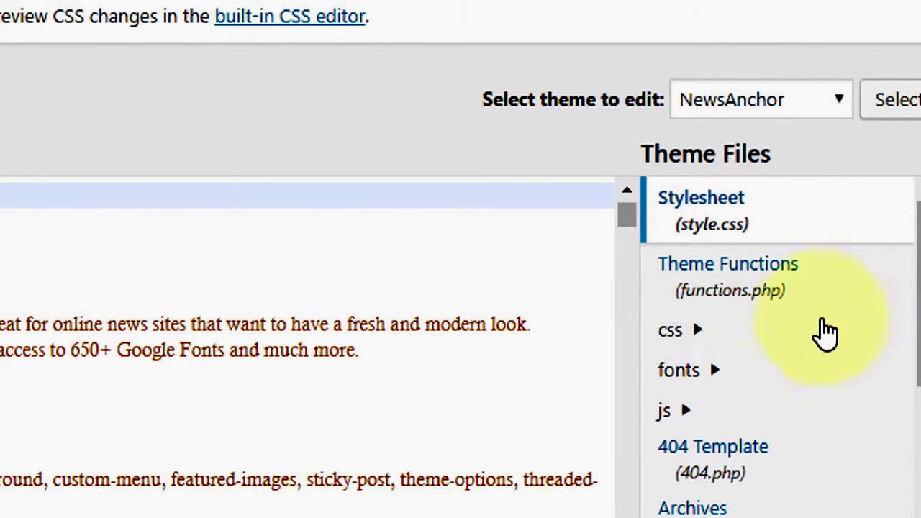
scroll(781, 369, down, 4)
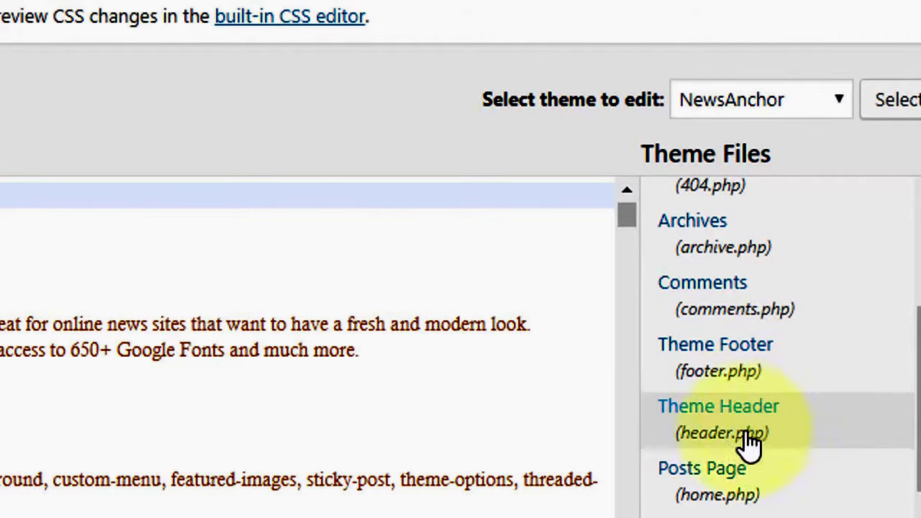
click(701, 429)
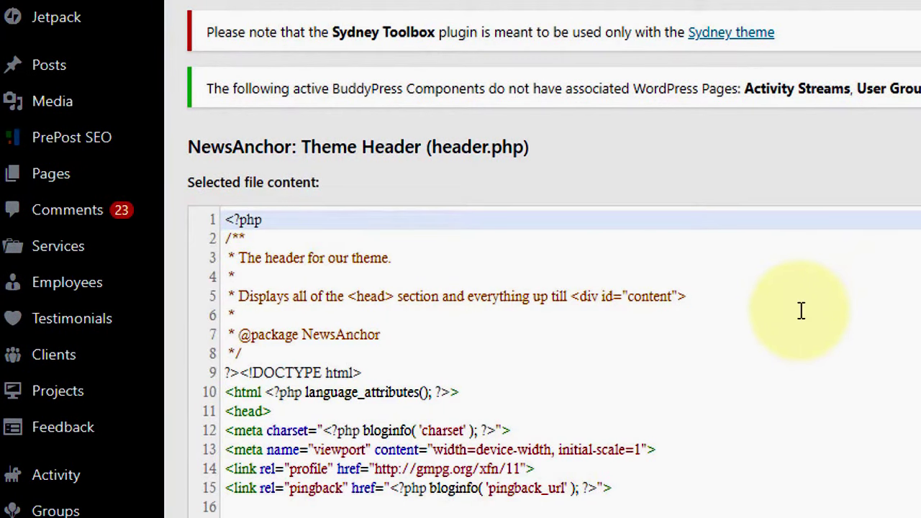
Insert an empty line directly below the opening <head> tag in header.php and place the cursor on it
scroll(798, 311, down, 3)
scroll(799, 311, up, 3)
click(276, 412)
key(Return)
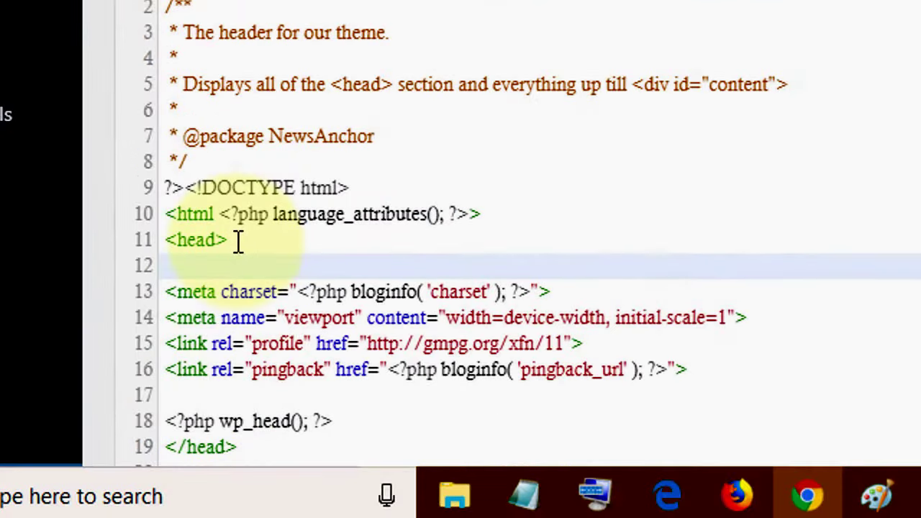
click(238, 241)
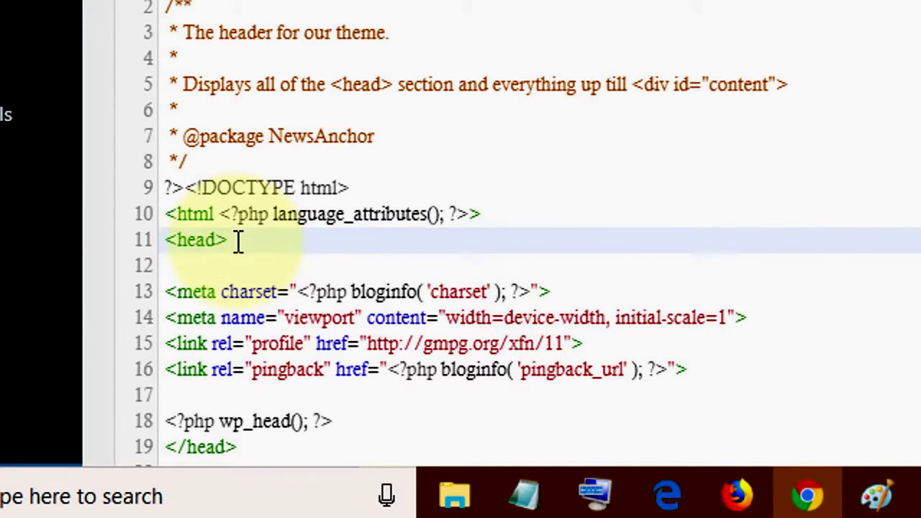
click(225, 262)
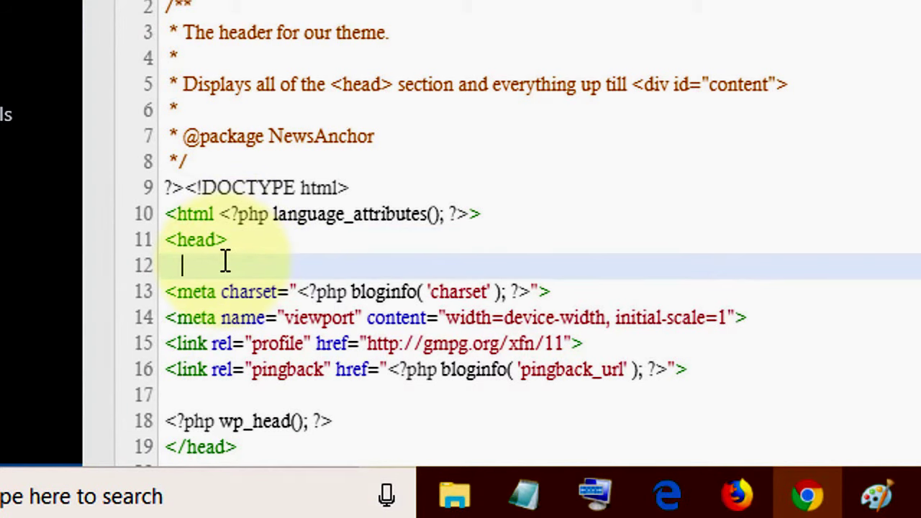
Search the plugins available to add for "header and footer"
scroll(839, 311, down, 20)
scroll(839, 312, up, 7)
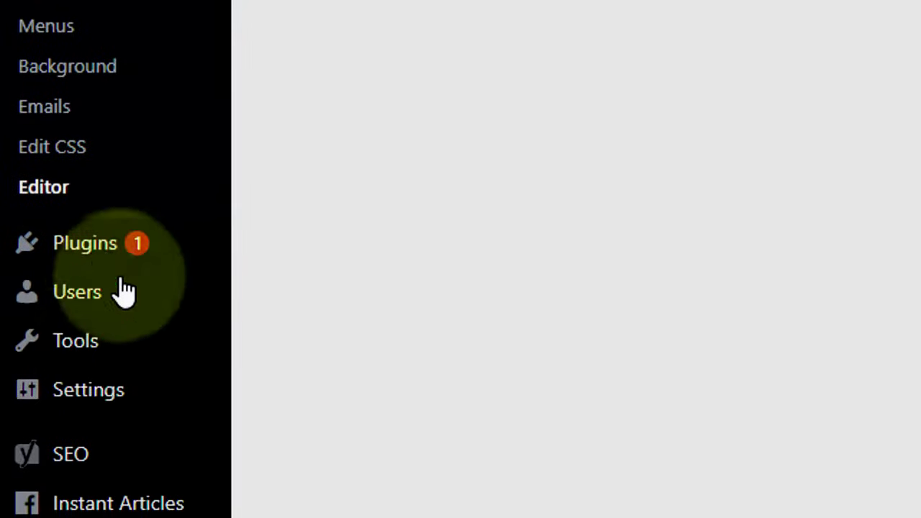
mouse_move(94, 252)
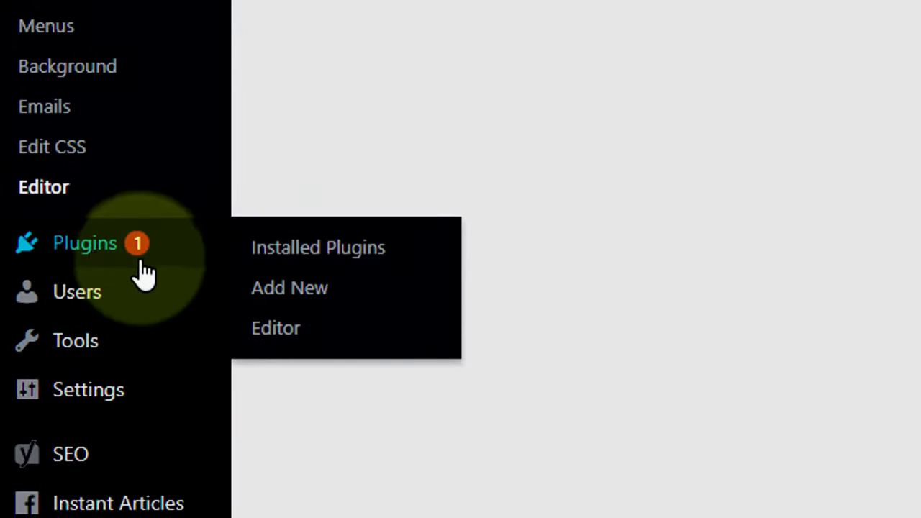
click(275, 301)
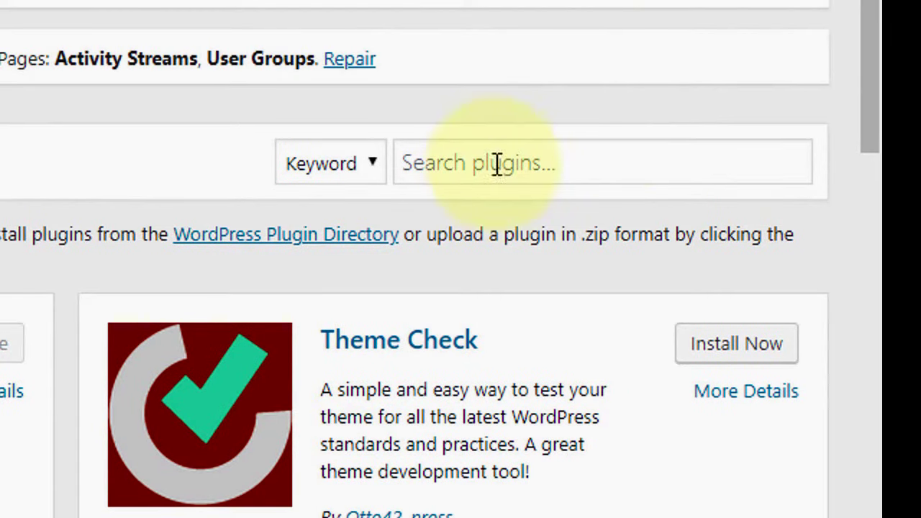
click(551, 170)
text(h)
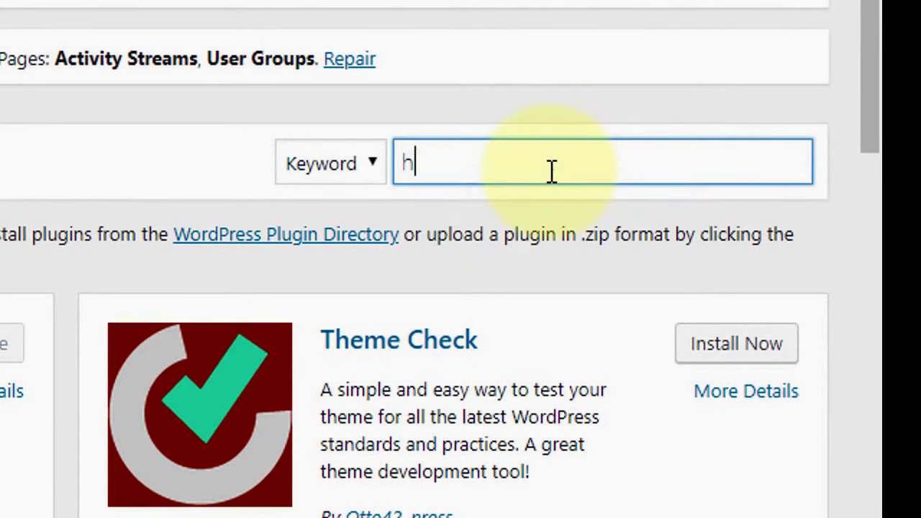
text(ea)
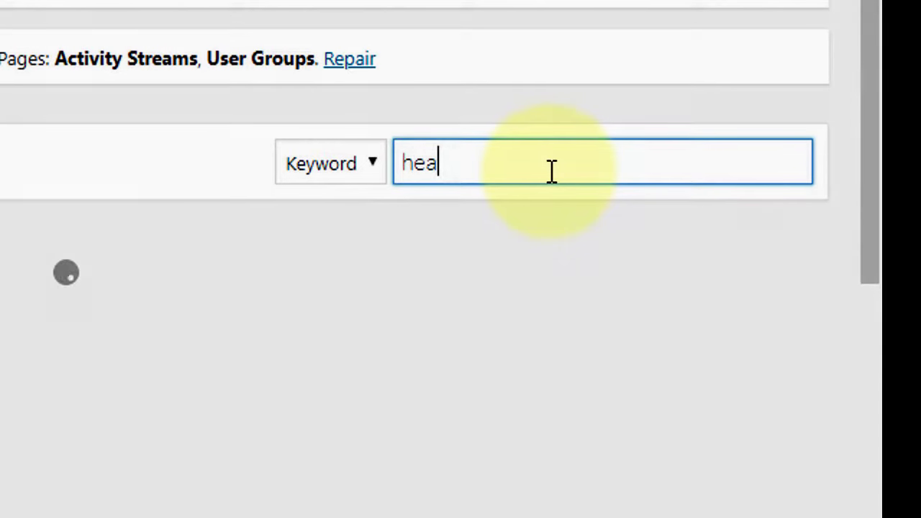
text(der )
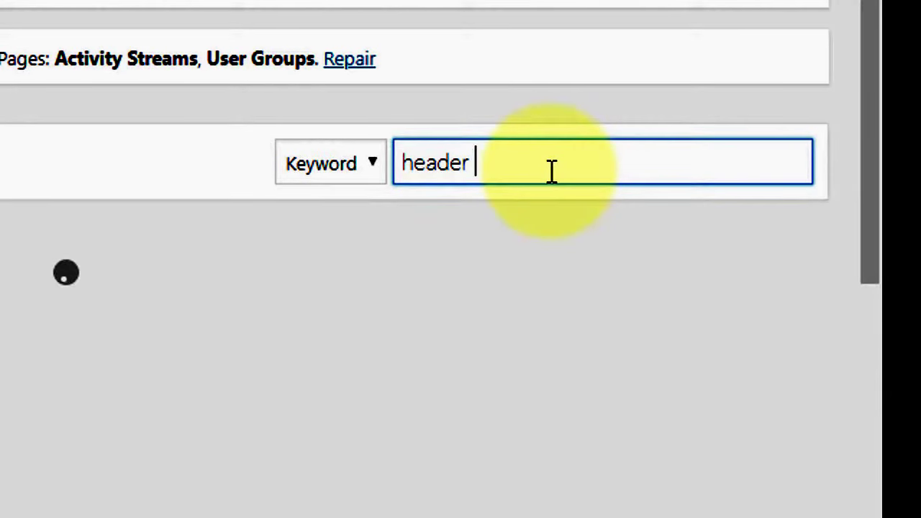
text(and foo)
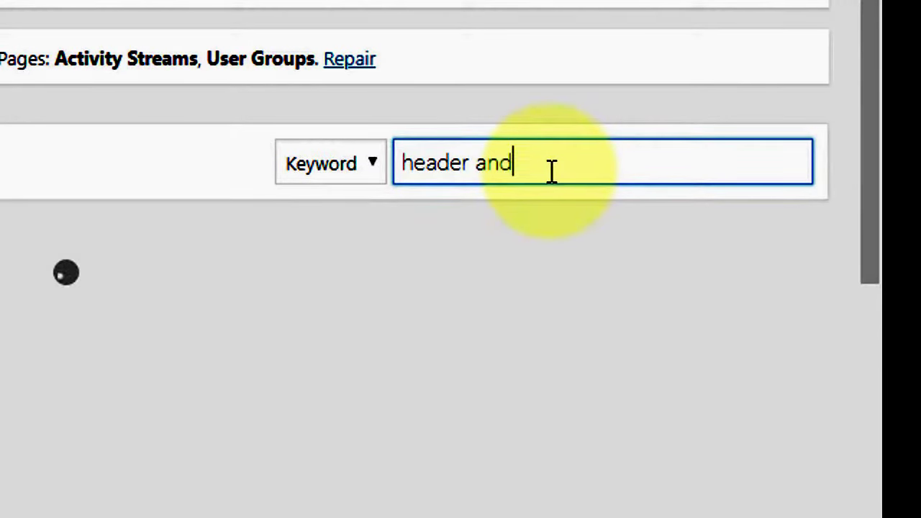
text(ter)
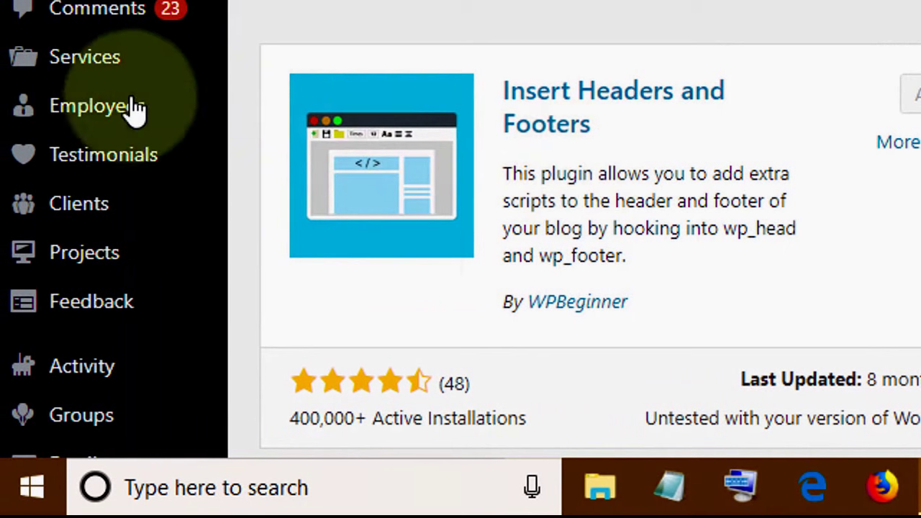
Open the Insert Headers and Footers plugin settings and place the cursor in the AdSense script under Scripts in Header
scroll(89, 15, down, 5)
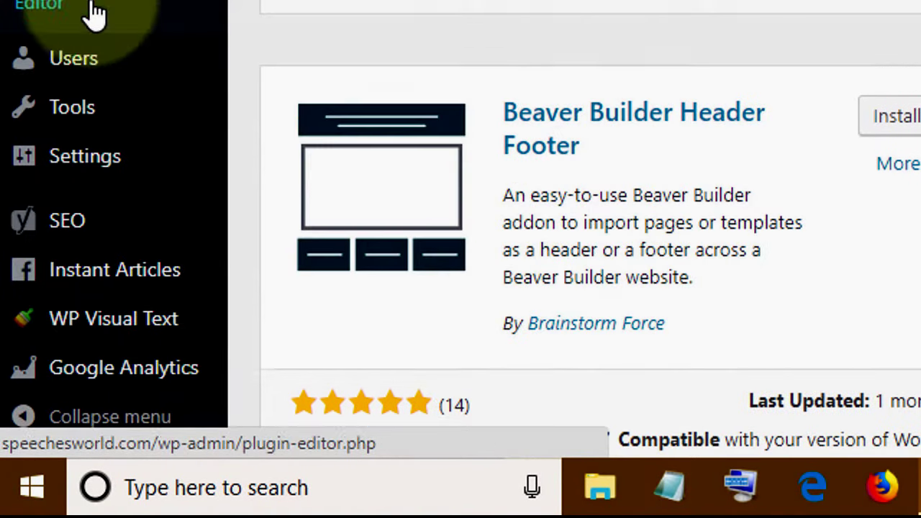
mouse_move(88, 161)
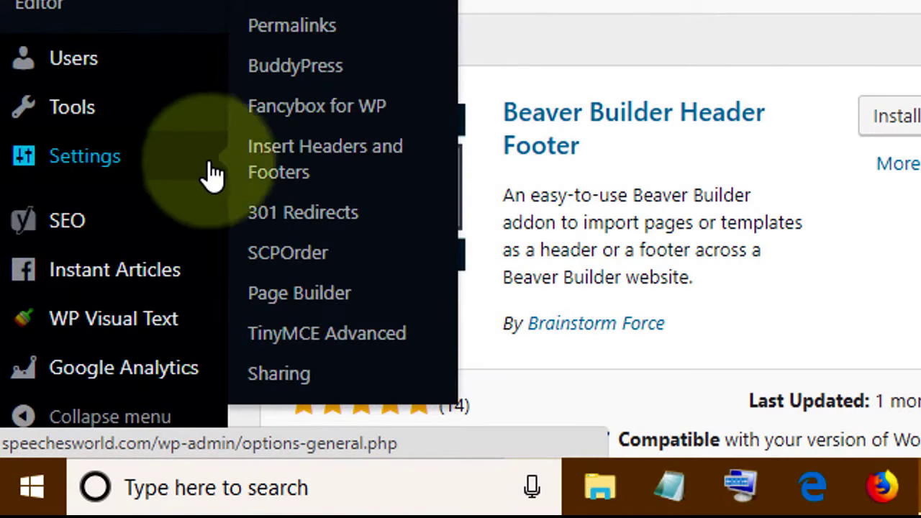
click(295, 164)
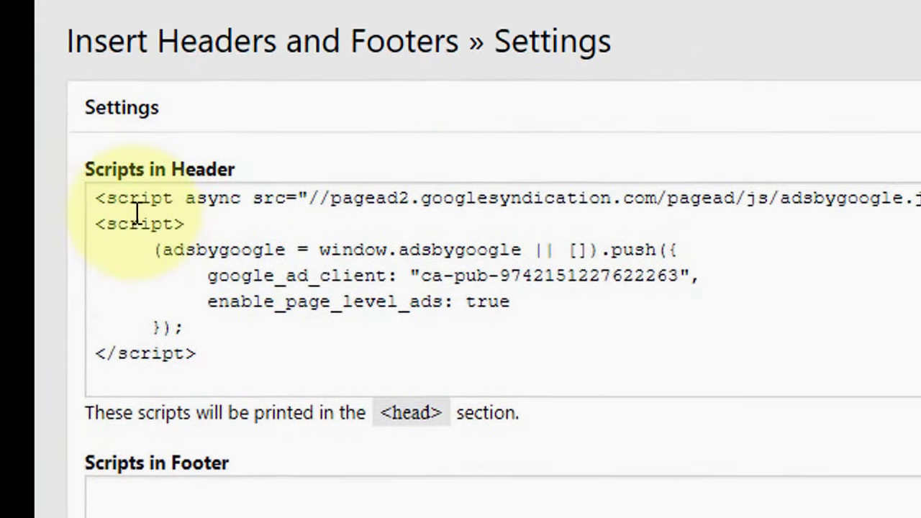
click(323, 0)
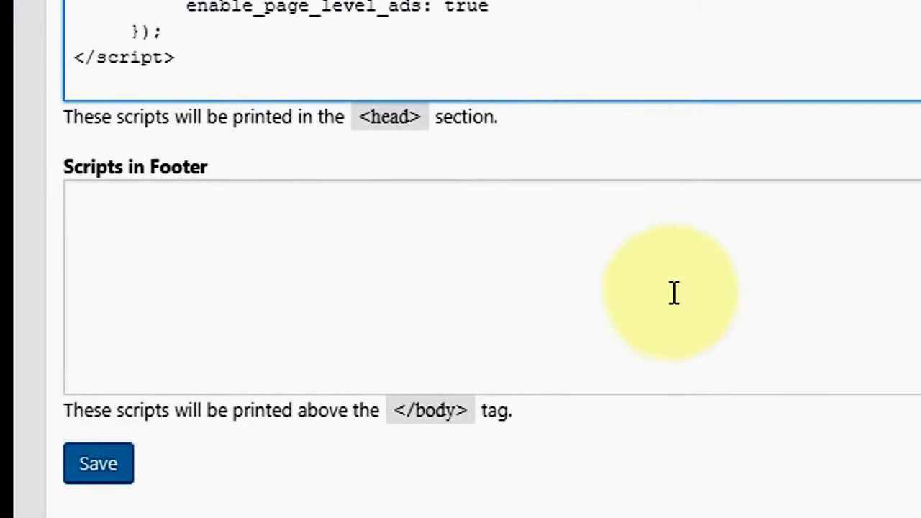
scroll(672, 294, up, 4)
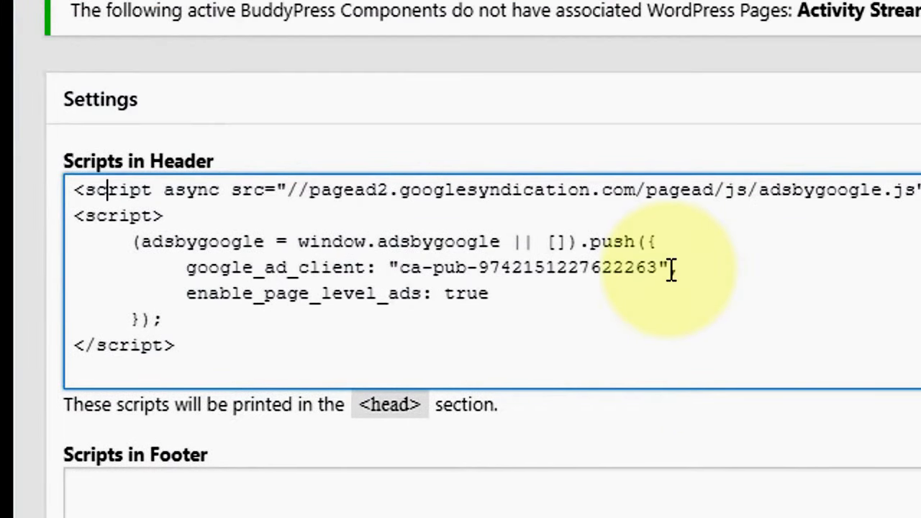